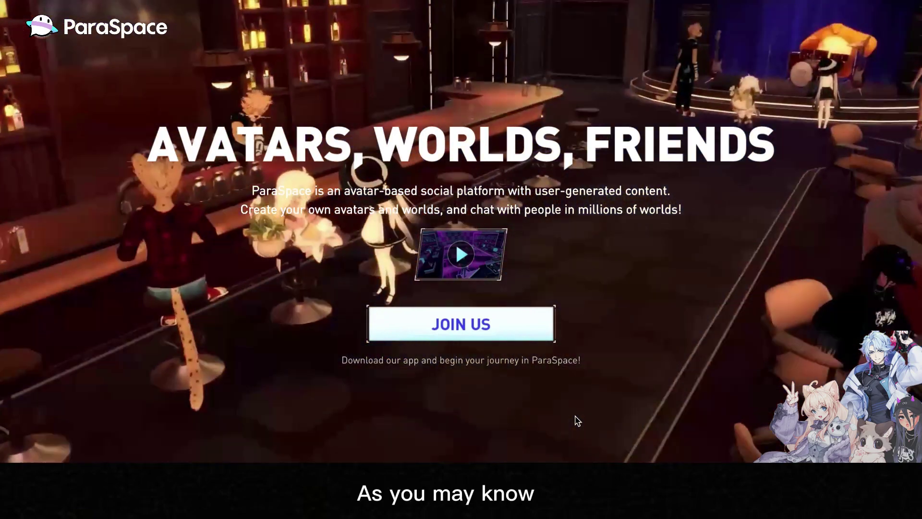
scroll(575, 421, down, 5)
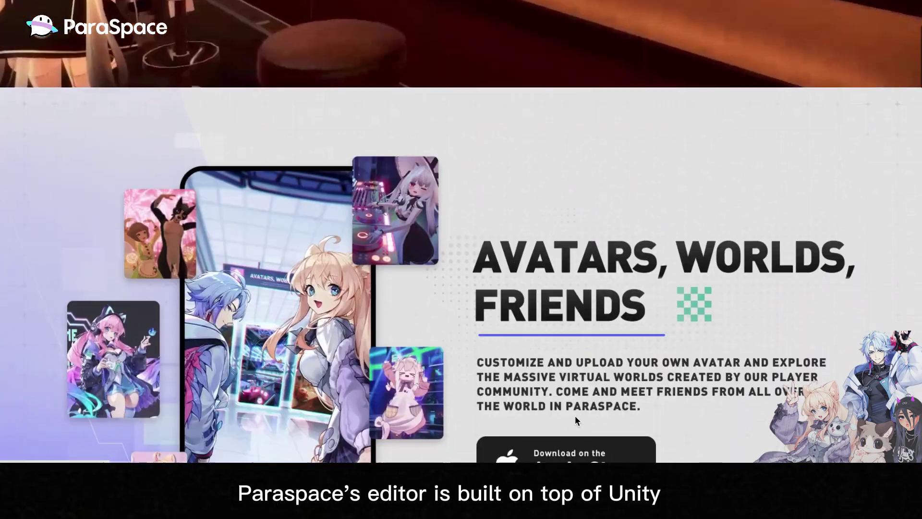
scroll(575, 421, down, 3)
scroll(575, 420, down, 3)
scroll(575, 421, down, 3)
scroll(575, 421, down, 3)
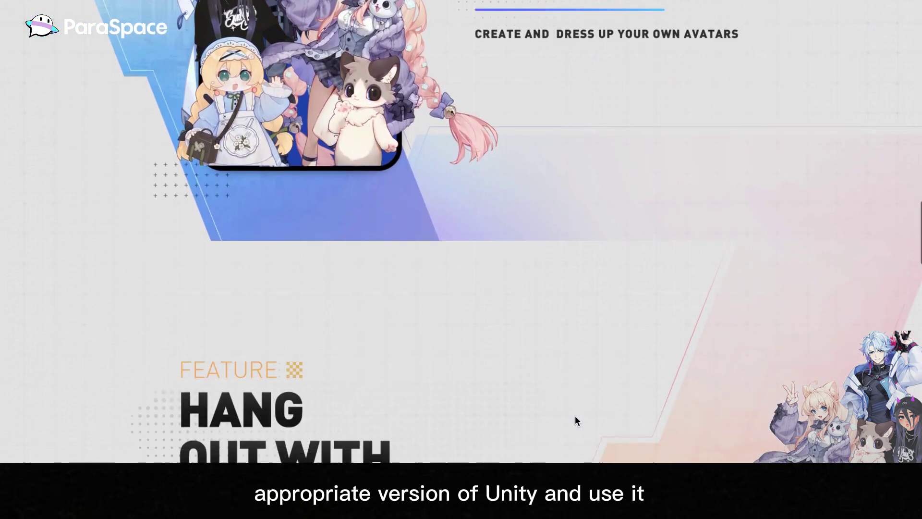
scroll(576, 421, down, 3)
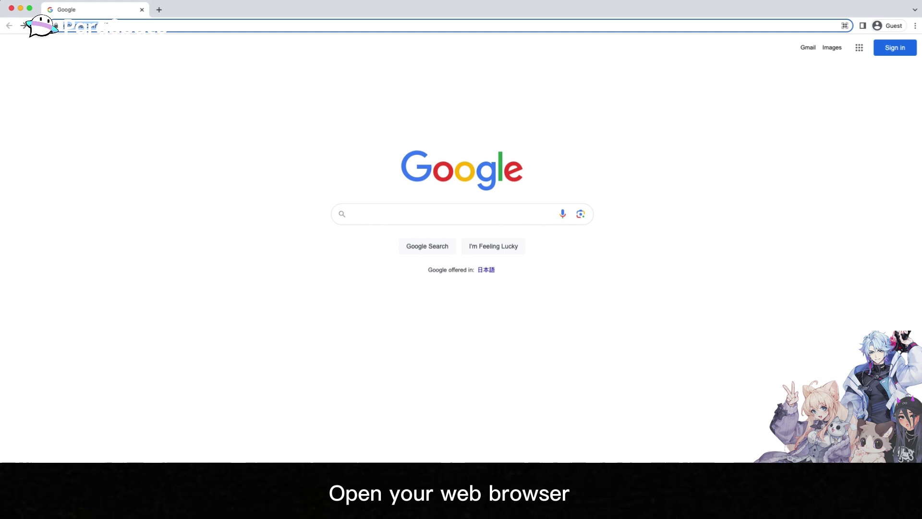
- Load the Unity download page and download Unity Hub for Mac
key(Return)
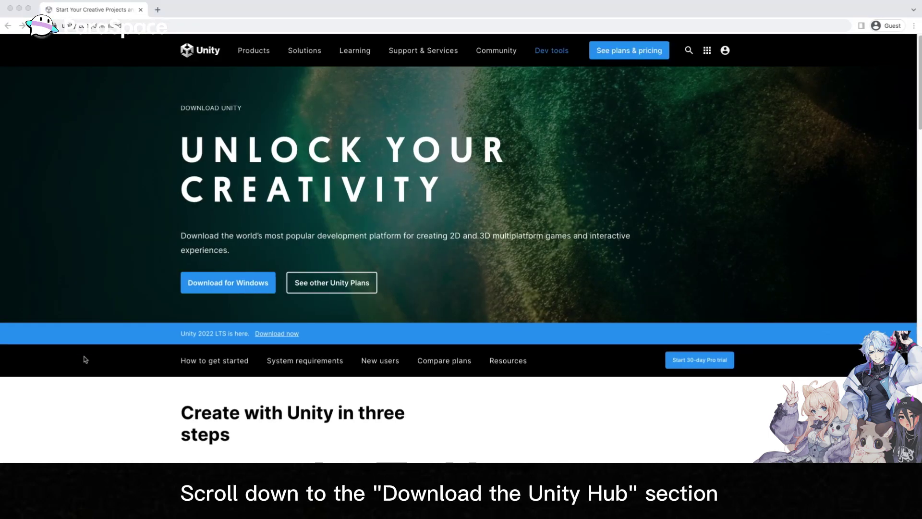
scroll(85, 358, down, 3)
scroll(85, 359, down, 2)
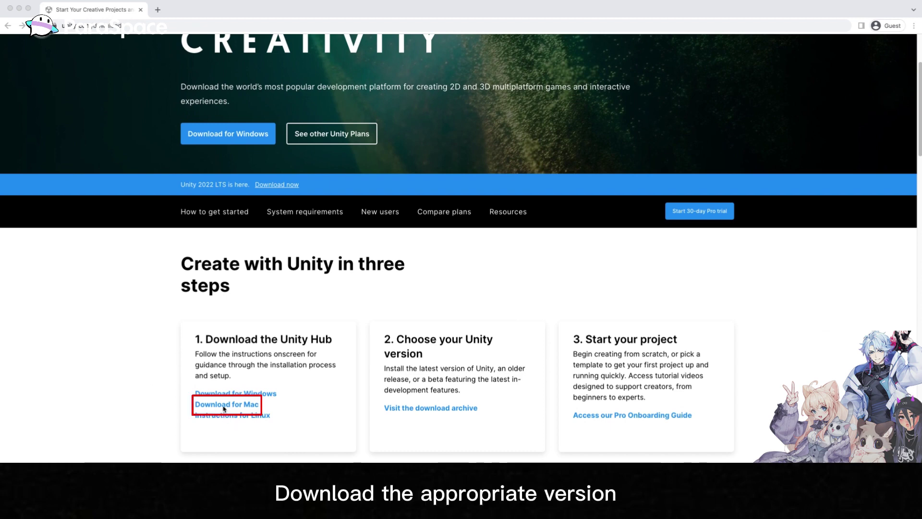
click(223, 407)
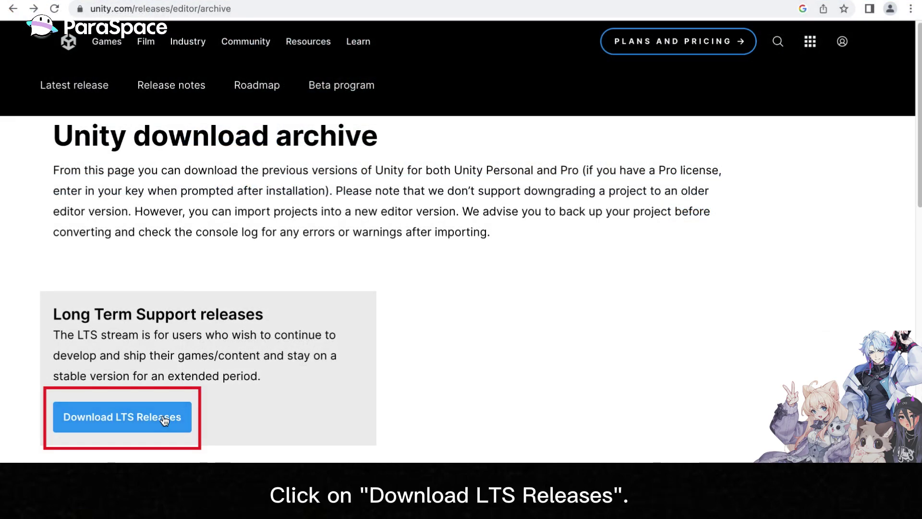
- Expand LTS release 2021.3.6f1 on archive page 4, then drag Unity Hub into Applications
click(165, 419)
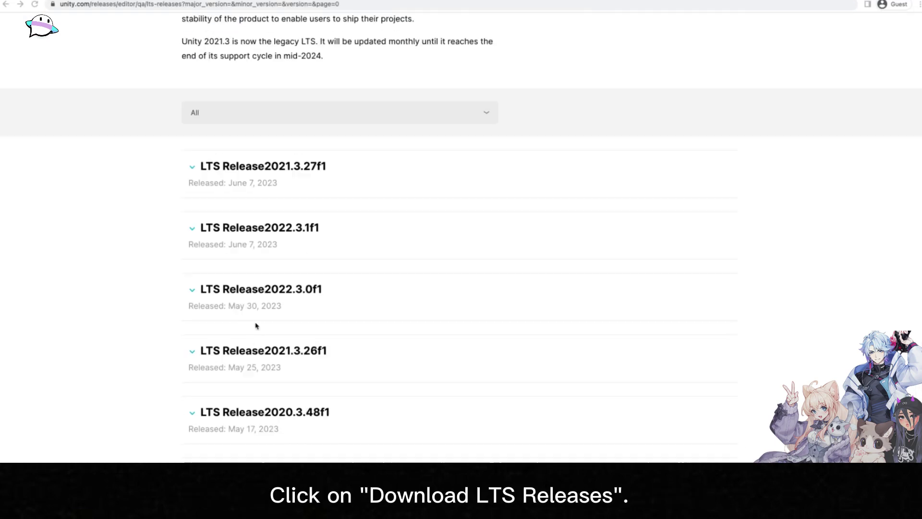
scroll(252, 316, down, 5)
scroll(238, 332, down, 5)
scroll(402, 152, down, 5)
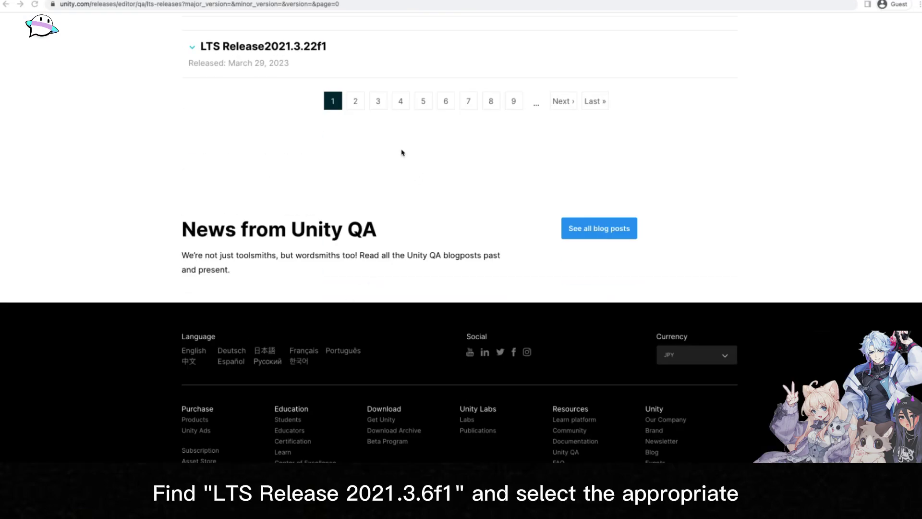
click(401, 102)
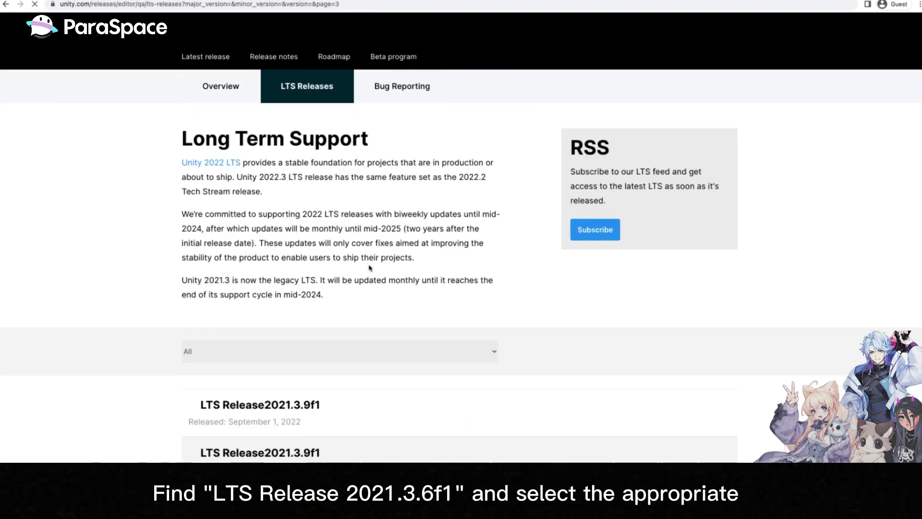
scroll(360, 325, down, 5)
scroll(364, 360, down, 3)
scroll(364, 361, down, 4)
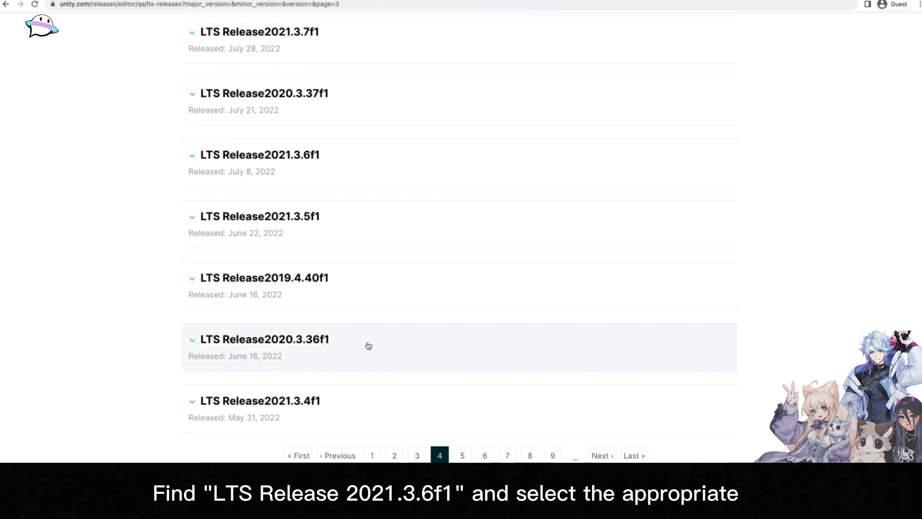
click(340, 156)
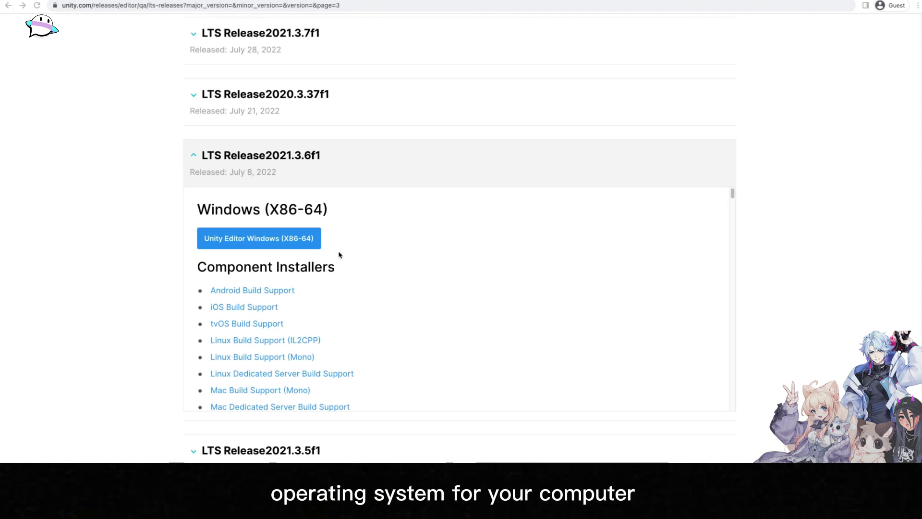
scroll(340, 254, down, 3)
scroll(340, 273, down, 3)
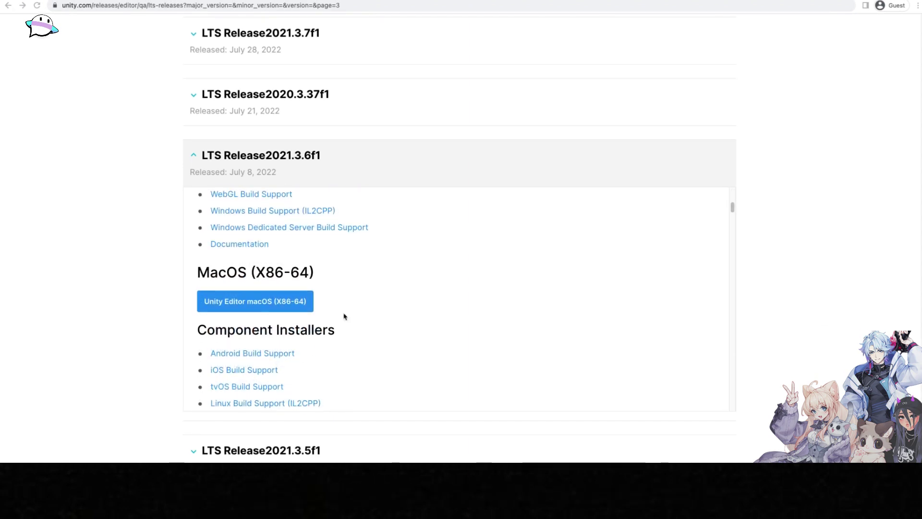
scroll(343, 303, down, 1)
scroll(344, 316, down, 1)
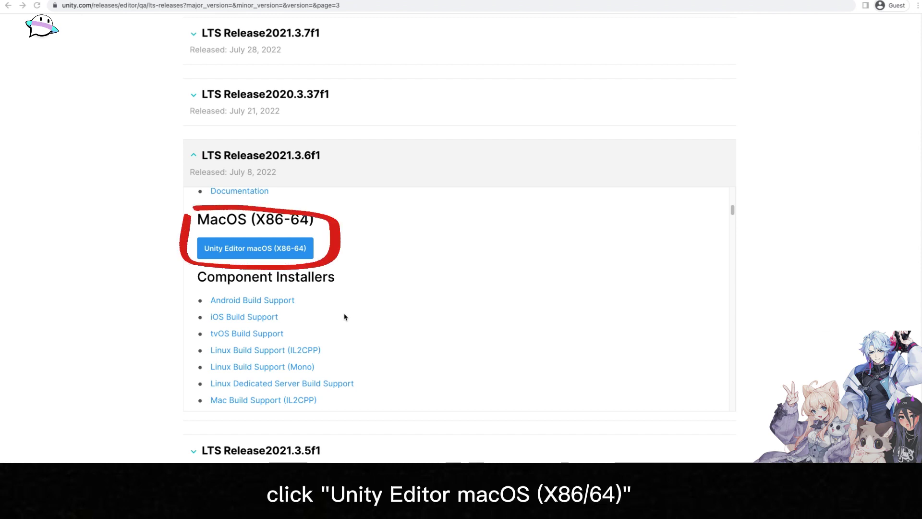
scroll(390, 329, down, 2)
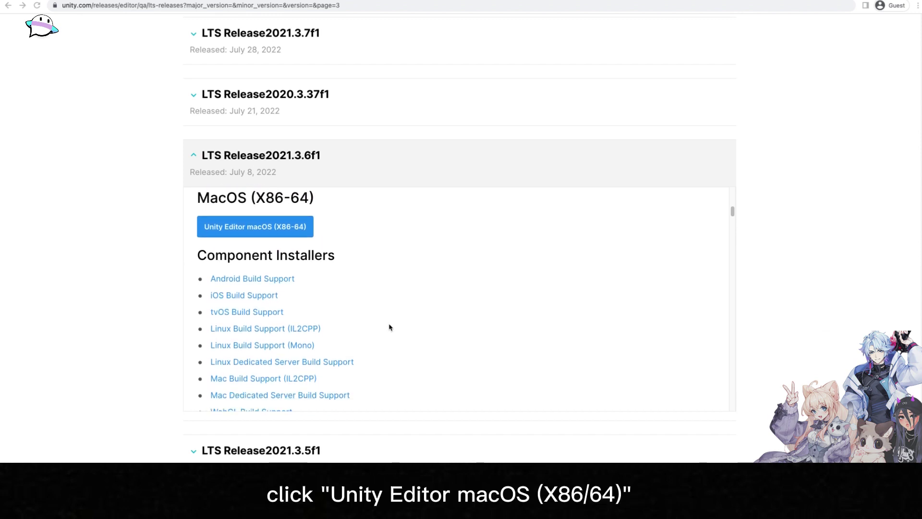
scroll(389, 329, down, 3)
scroll(389, 329, down, 2)
scroll(389, 329, down, 1)
scroll(389, 328, down, 2)
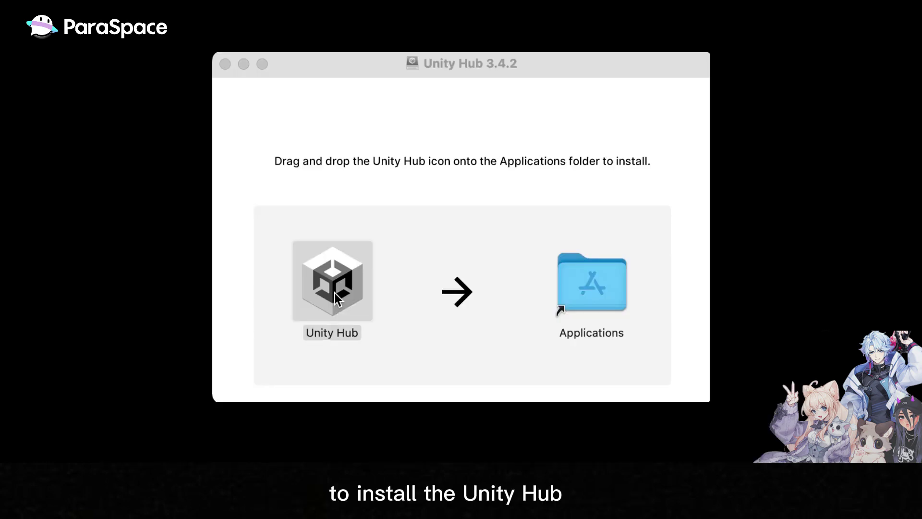
drag(332, 281, 571, 299)
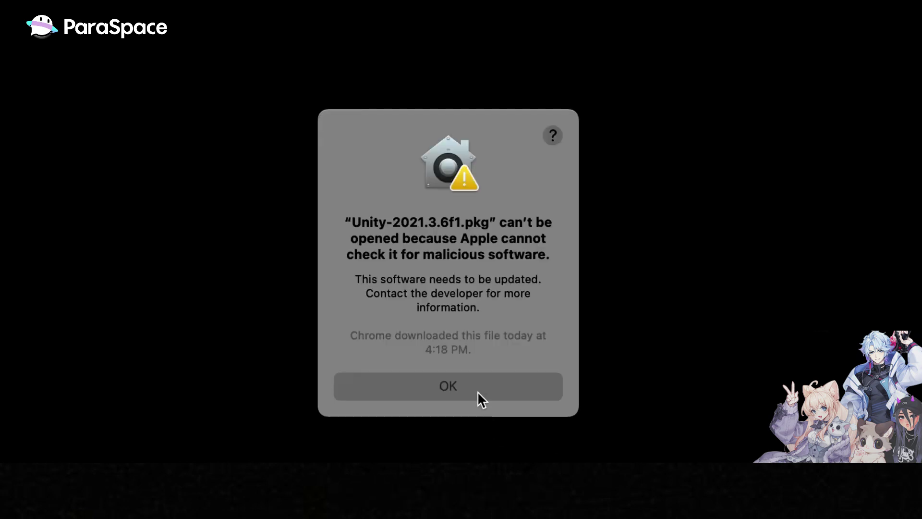
- Dismiss the blocked-installer warning and approve Unity-2021.3.6f1.pkg with Open Anyway
click(478, 391)
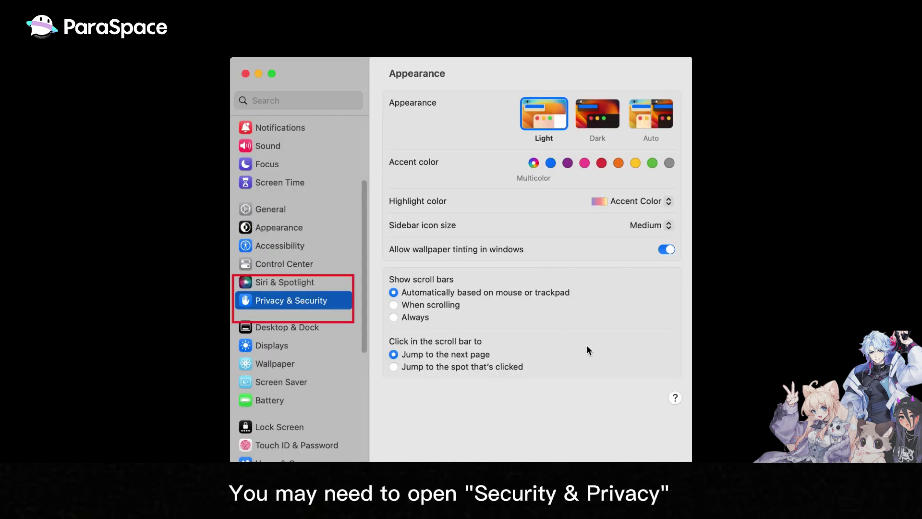
scroll(537, 349, down, 5)
scroll(542, 358, down, 5)
scroll(544, 363, down, 5)
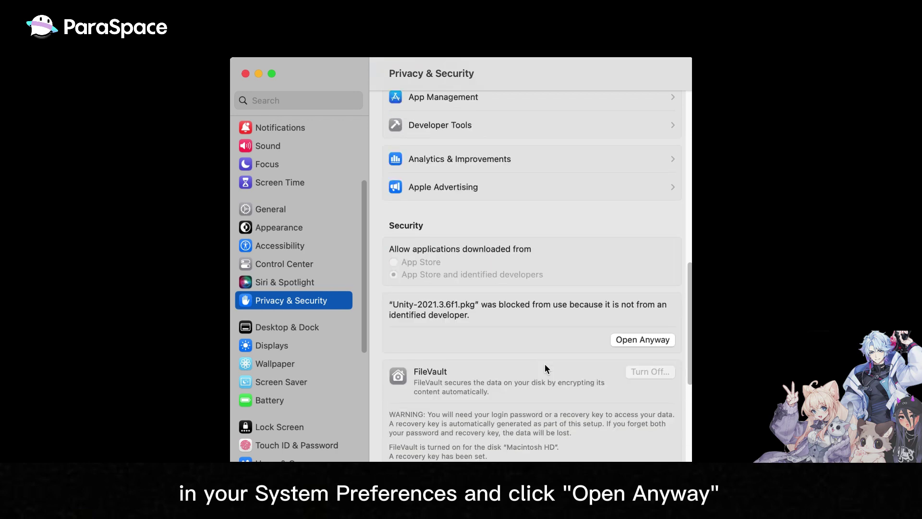
click(627, 341)
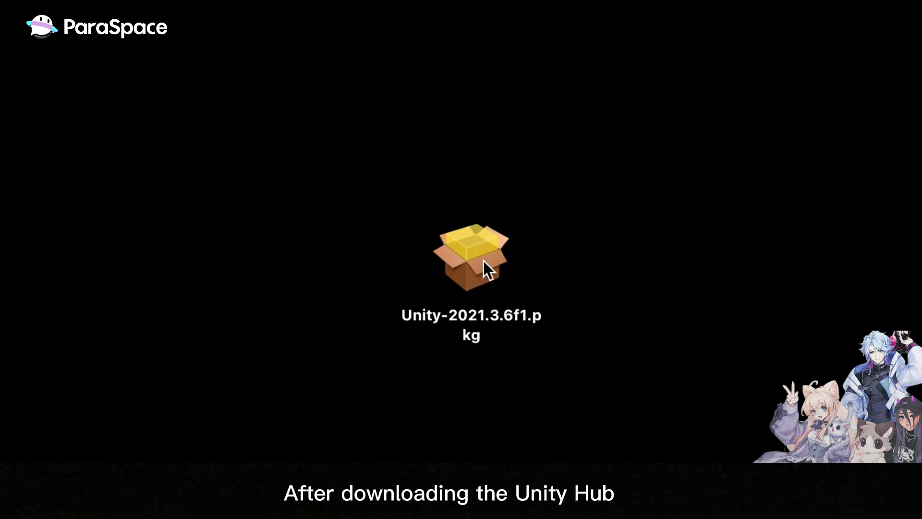
- Launch the Unity-2021.3.6f1.pkg installer, approving its security and setup prompts
click(482, 257)
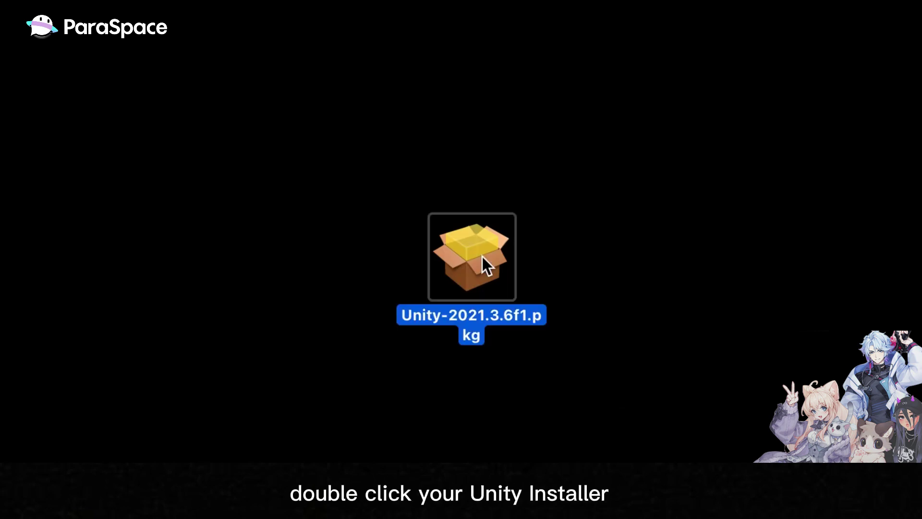
double_click(483, 257)
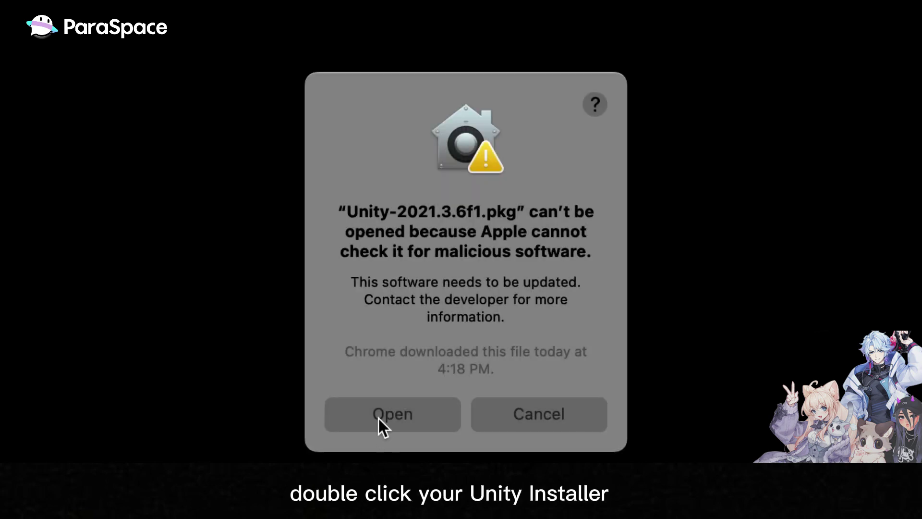
click(378, 419)
click(504, 370)
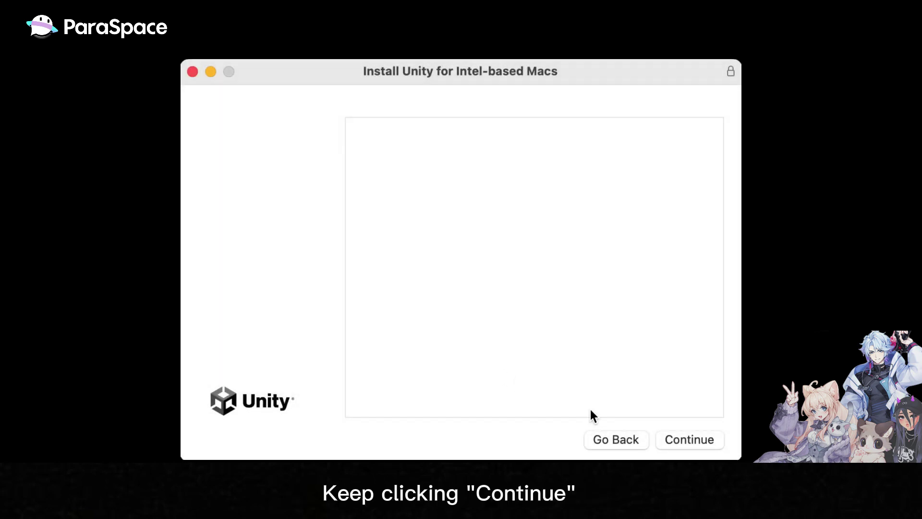
- Agree to the Unity license terms and start the installation
click(697, 437)
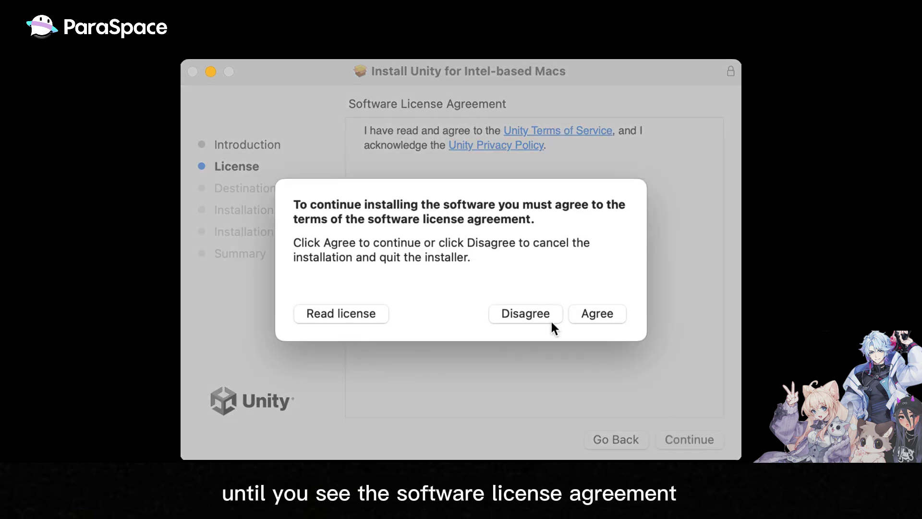
click(597, 313)
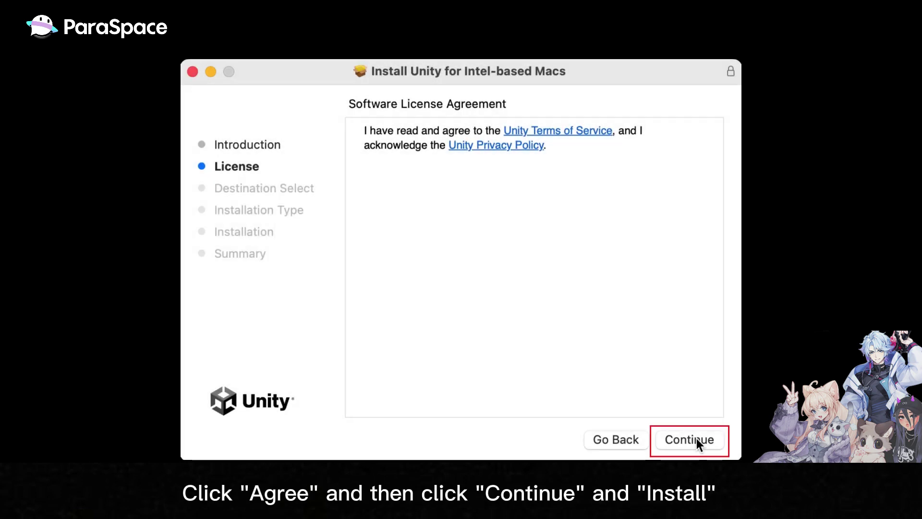
click(696, 439)
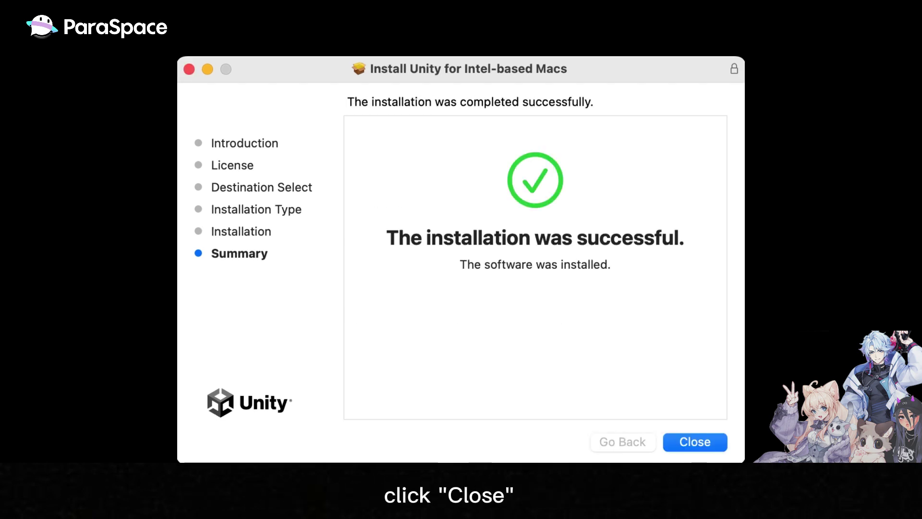
- Close the installer, enter the username, accept terms and privacy policy, and submit the Unity ID form
click(697, 444)
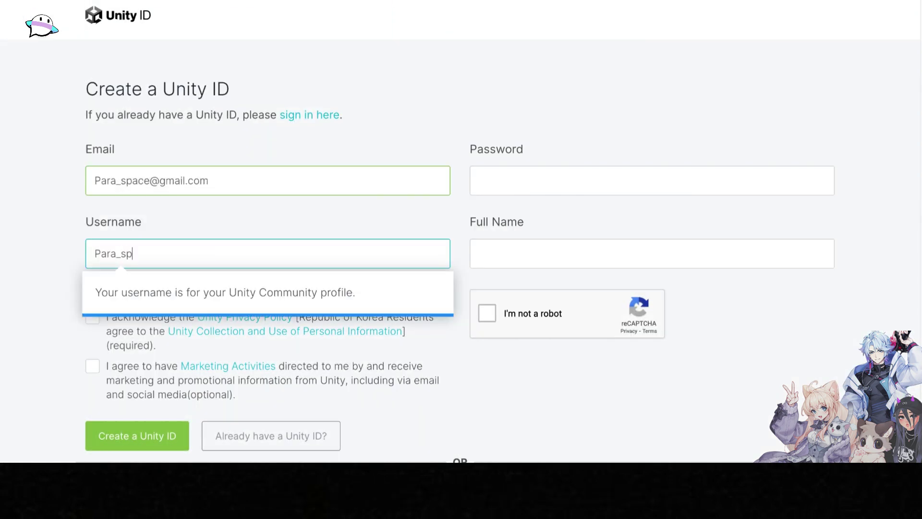
click(652, 181)
click(91, 296)
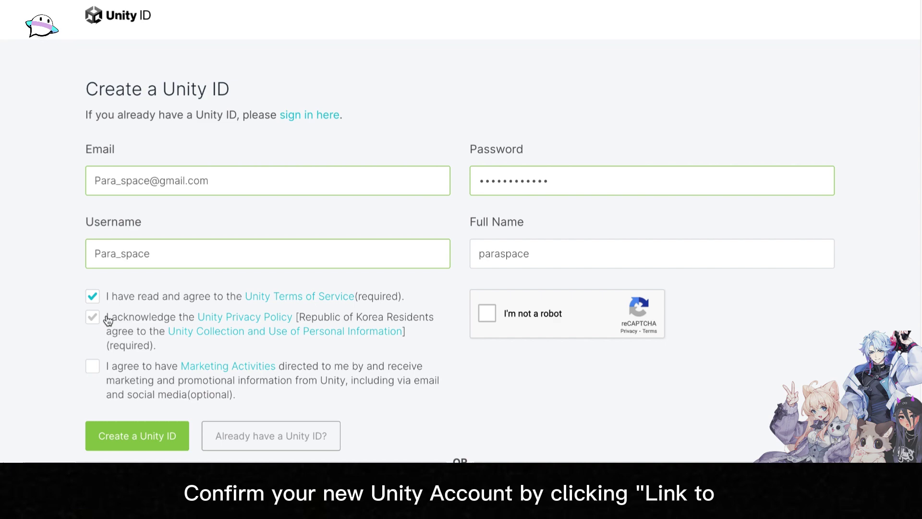
click(91, 317)
click(137, 435)
- Continue past email confirmation and pick the matching reCAPTCHA images
click(252, 228)
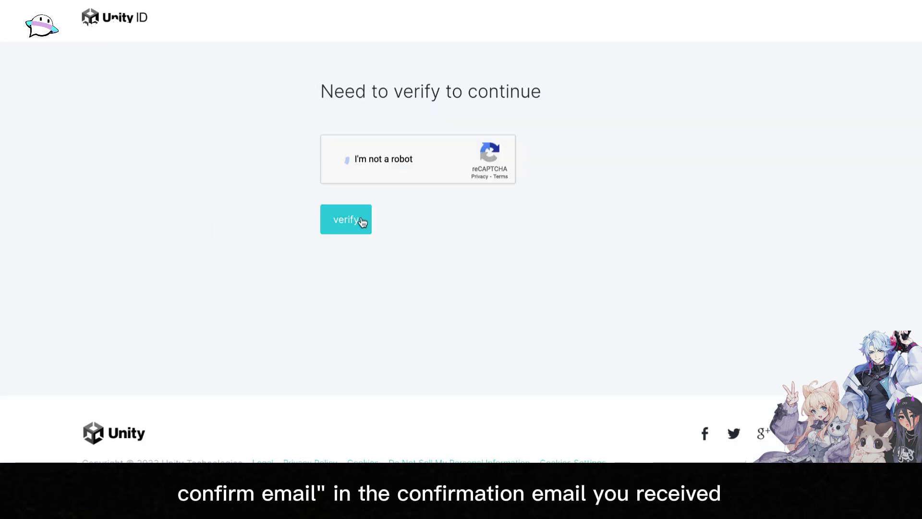
click(337, 159)
click(483, 207)
click(398, 292)
click(567, 208)
- Finish the reCAPTCHA, then sign in to Unity Hub with the new Unity ID
click(567, 292)
click(575, 357)
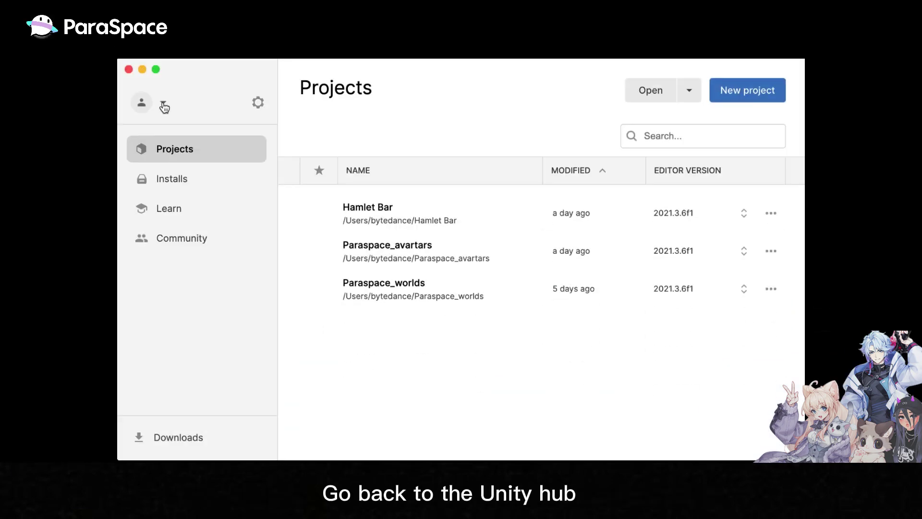
click(165, 106)
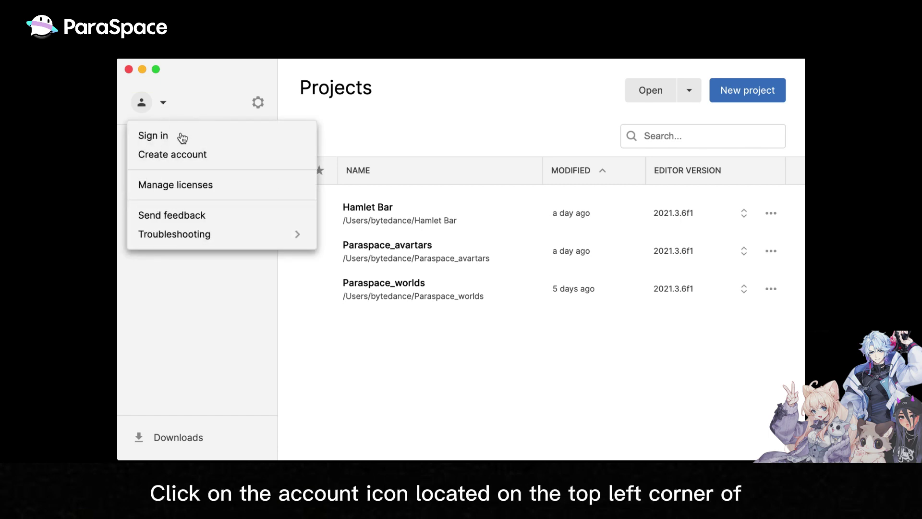
click(154, 136)
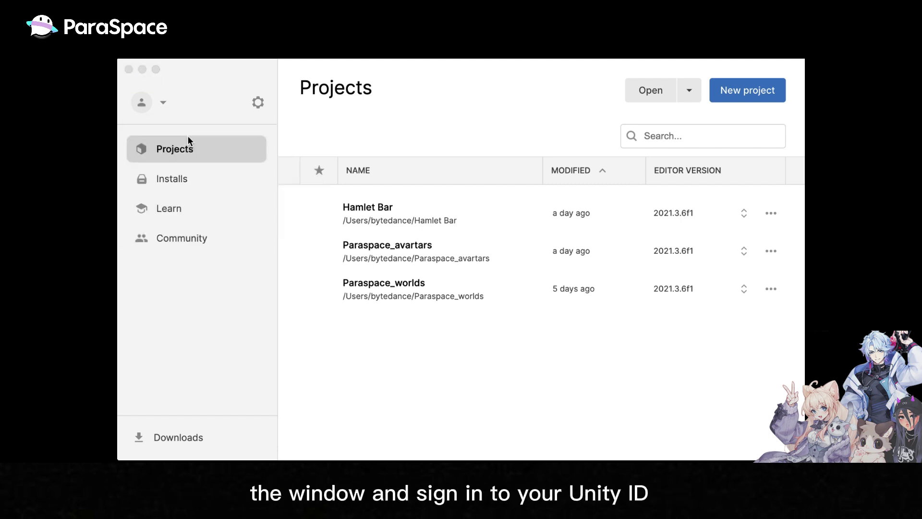
click(220, 337)
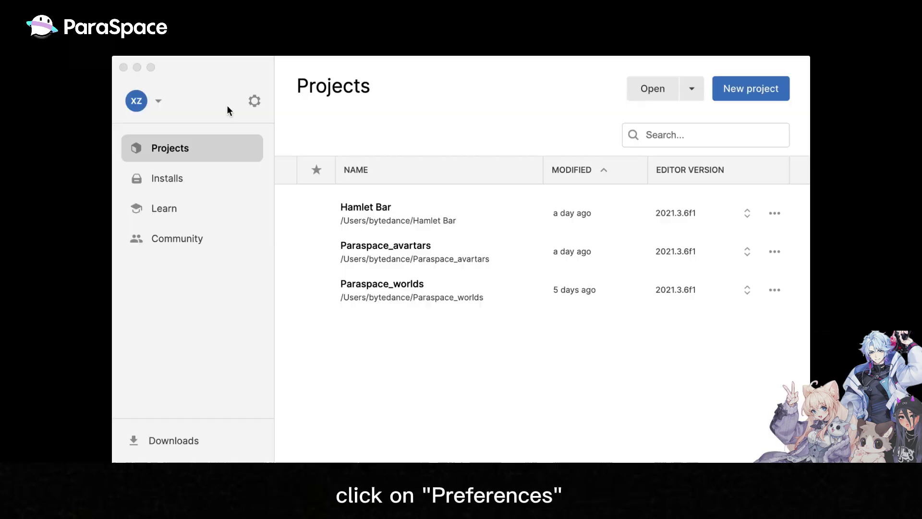
- Add a free Personal Edition license under Preferences > Licenses and agree to its terms
click(253, 100)
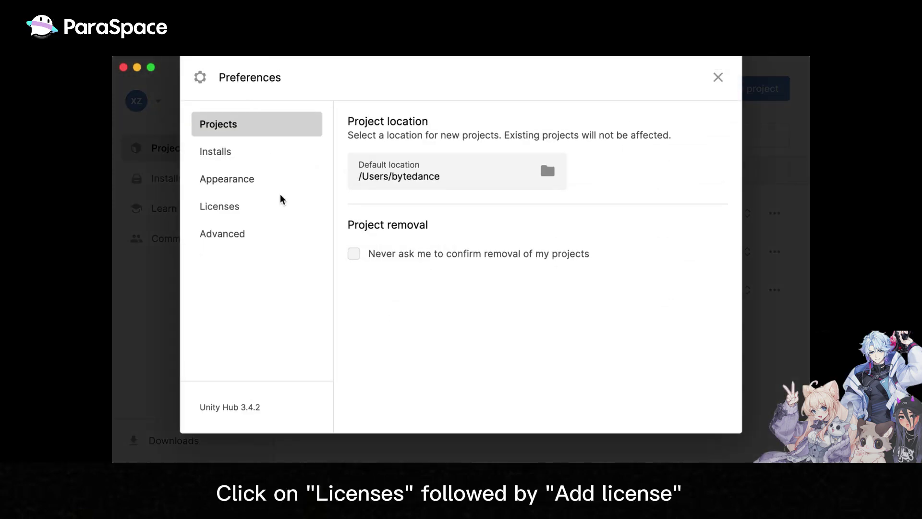
click(220, 206)
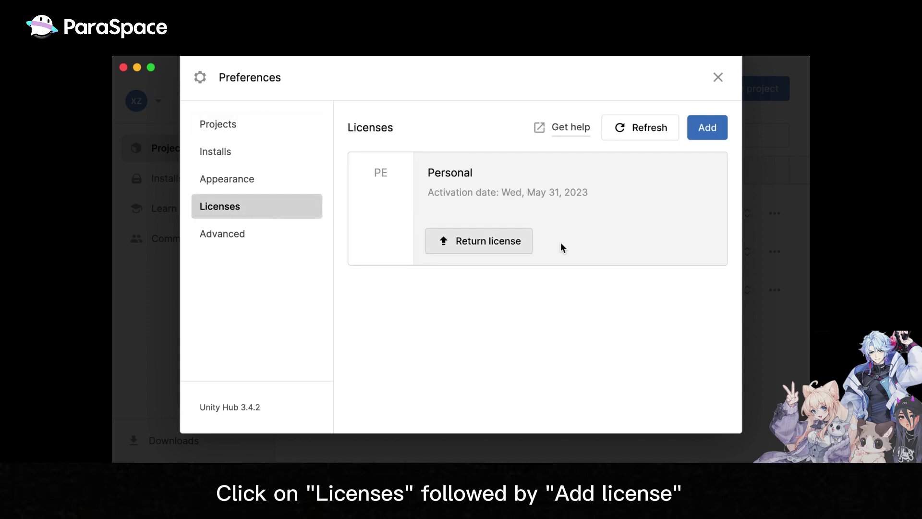
click(707, 127)
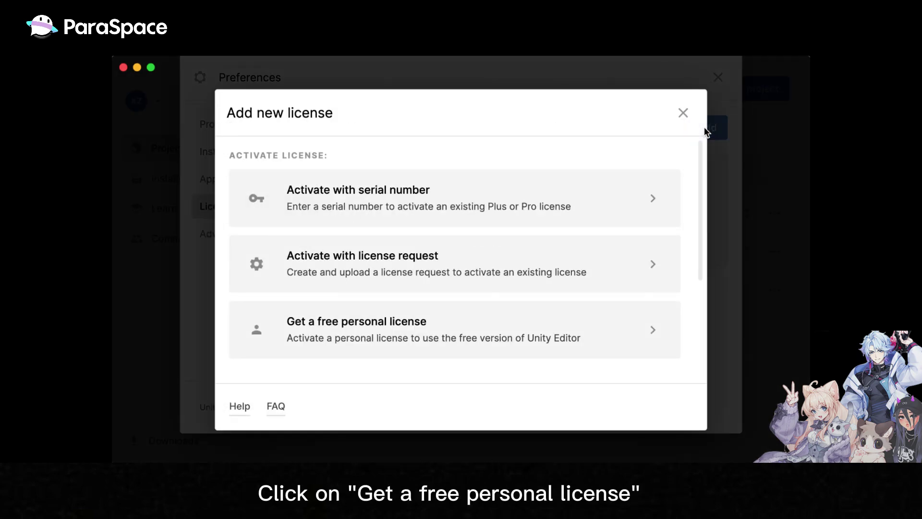
click(425, 341)
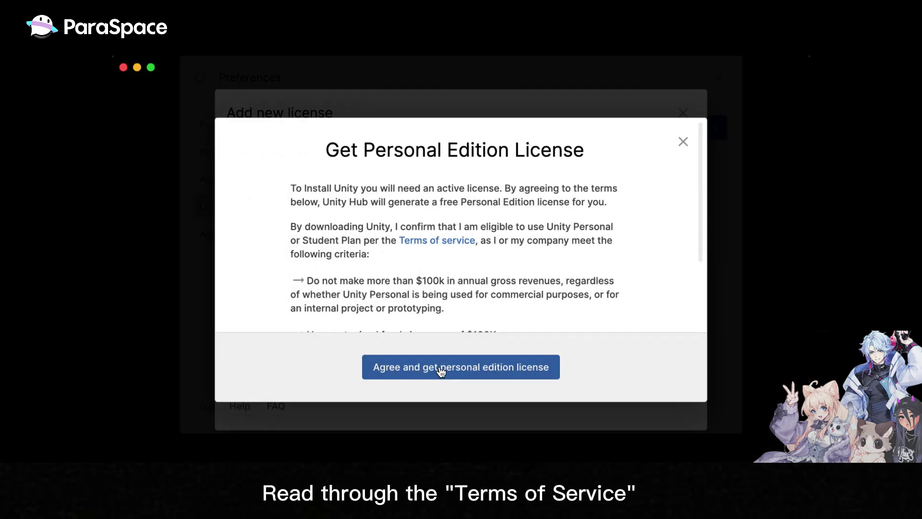
click(505, 368)
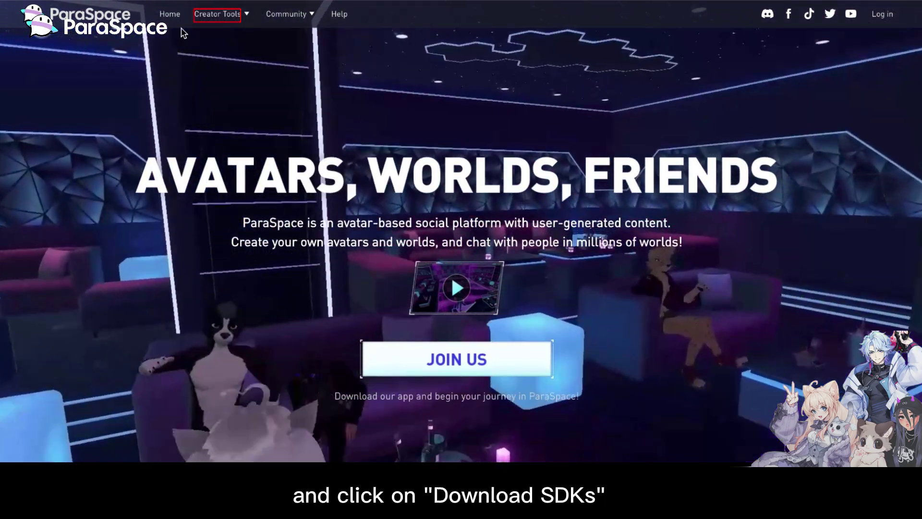
- Go to the ParaSpace Download SDKs page through the Creator Tools menu
click(217, 13)
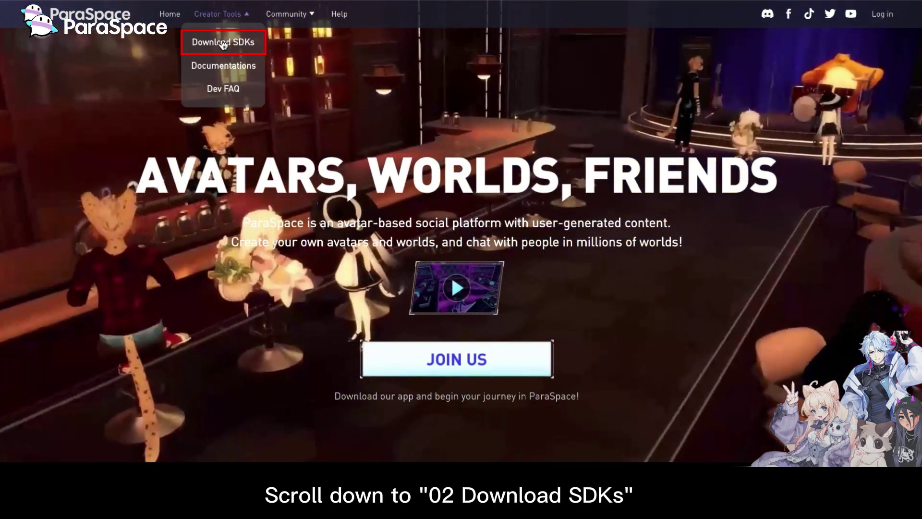
click(222, 41)
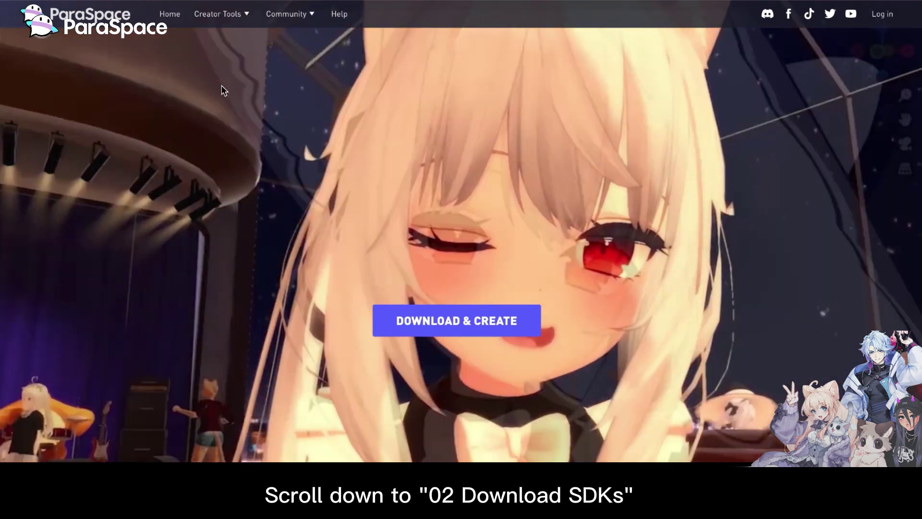
scroll(291, 241, down, 3)
scroll(289, 244, down, 5)
scroll(288, 246, down, 5)
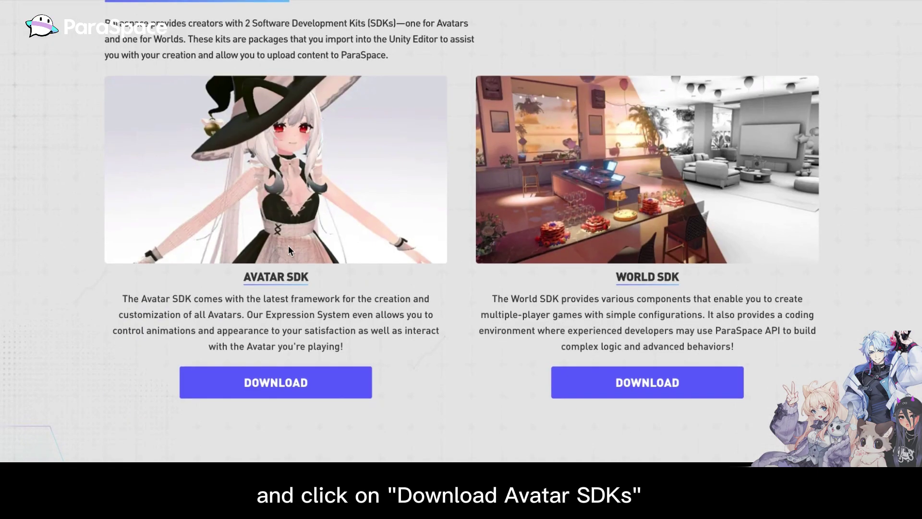
scroll(289, 245, down, 5)
scroll(288, 245, down, 5)
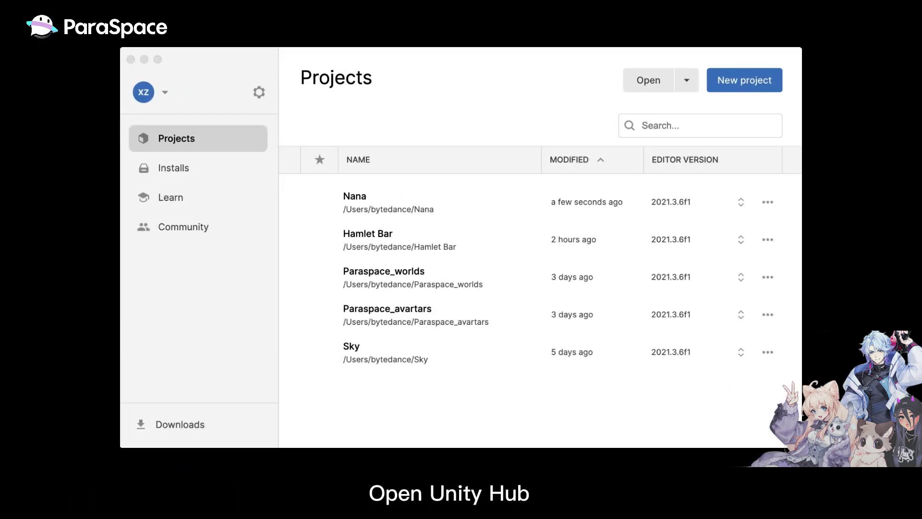
- Create a project from the 3D (URP) template named 'My project_Paraspace'
click(739, 83)
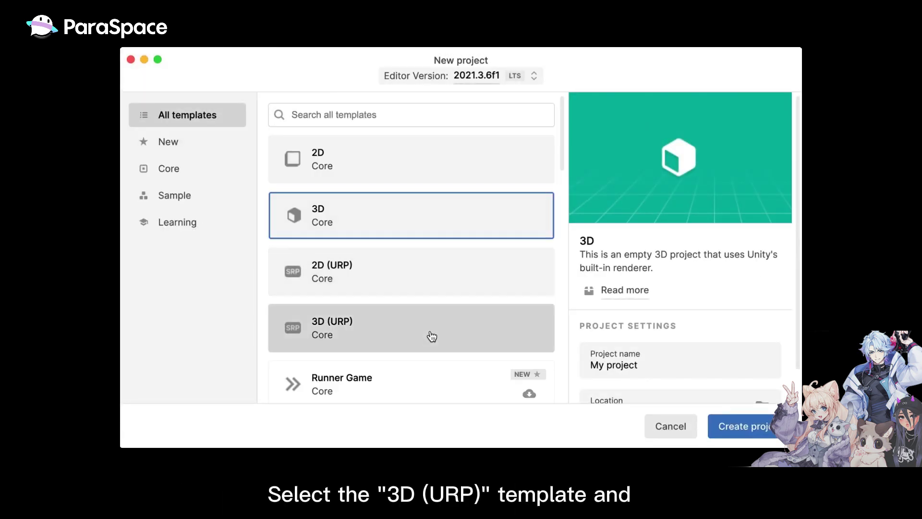
click(430, 333)
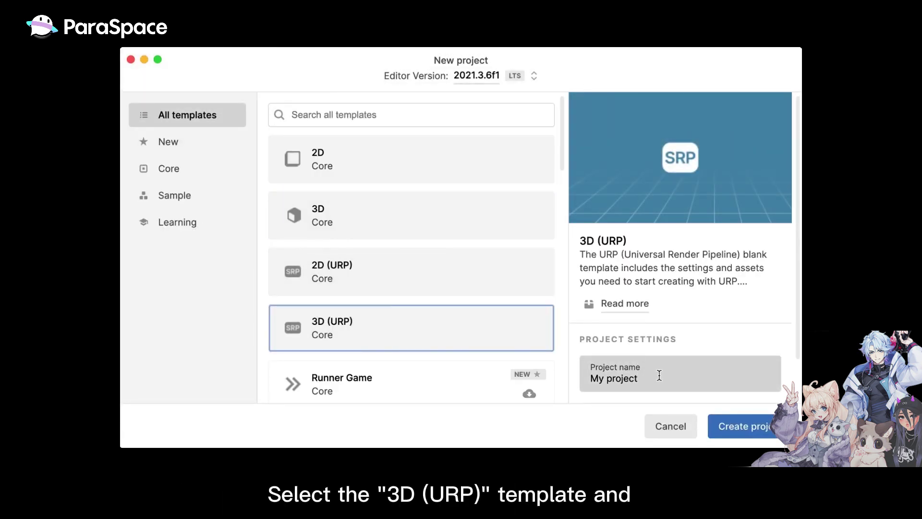
click(658, 375)
text(_)
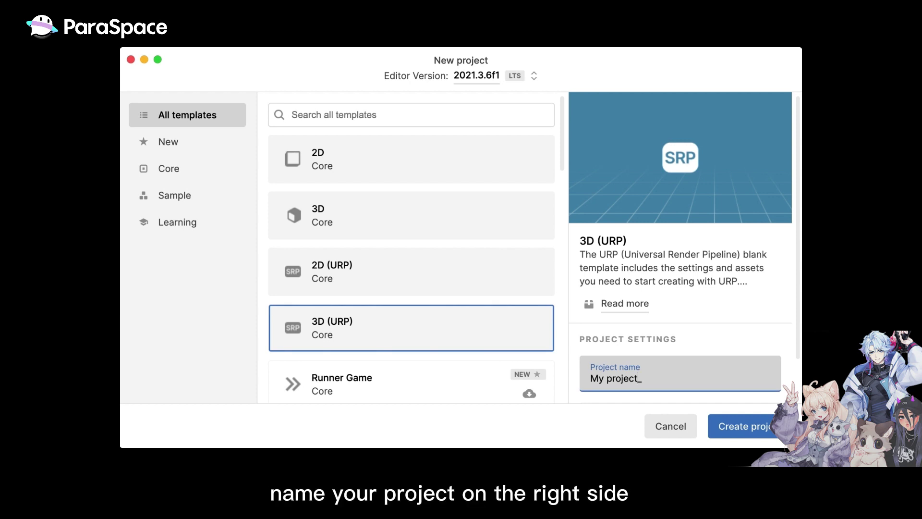
text(Paraspace)
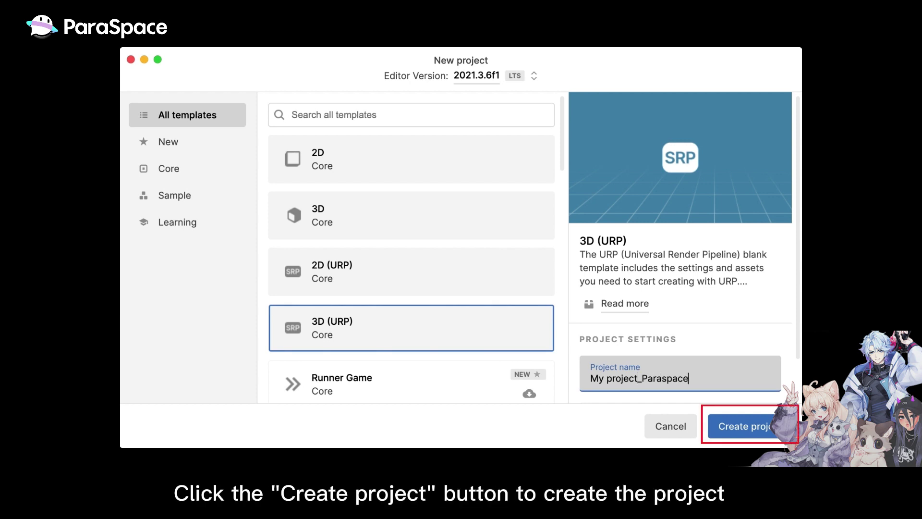
click(770, 431)
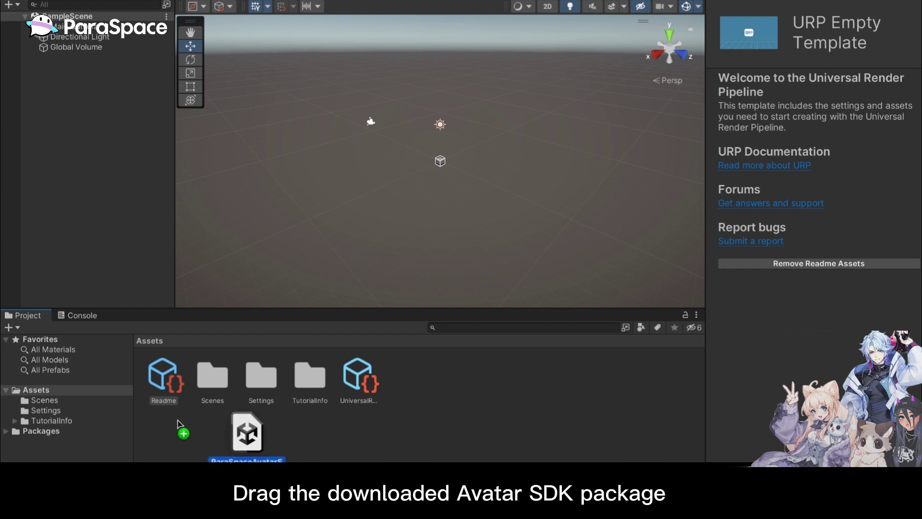
- Import the ParaSpace Avatar SDK .unitypackage by dropping it onto the Assets folder
drag(242, 461, 80, 411)
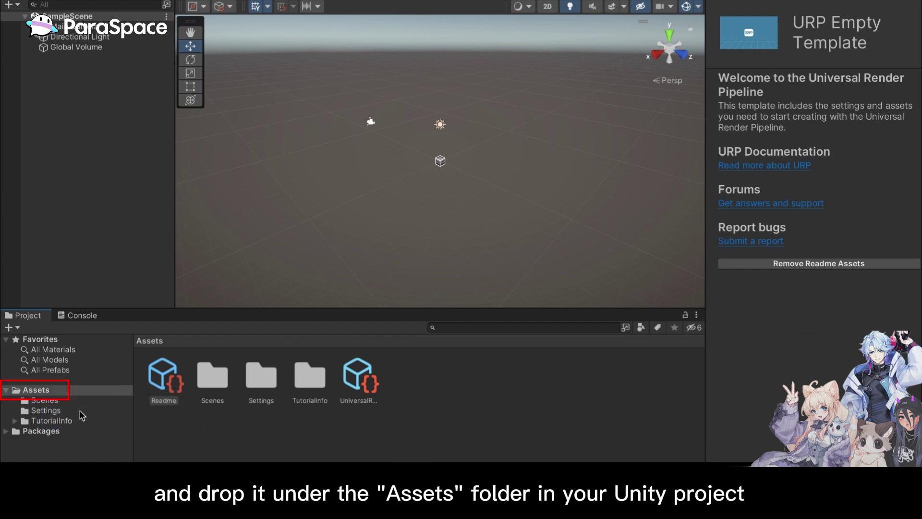